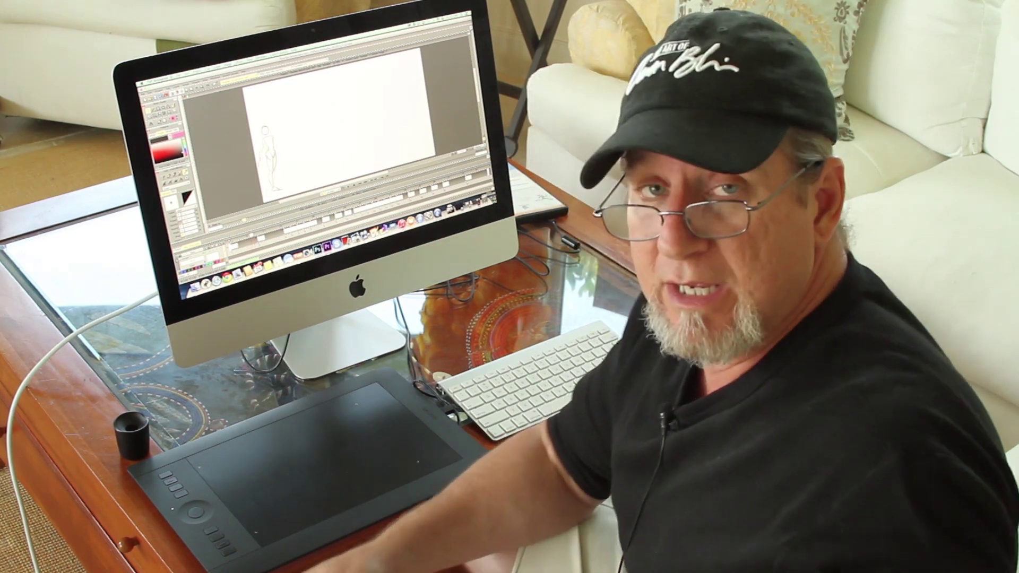
Step: Scrub through the jump poses from frame 14 to 29, settling on frame 27
{"action": "left_click_drag", "start_coordinate": [228, 466], "coordinate": [255, 465]}
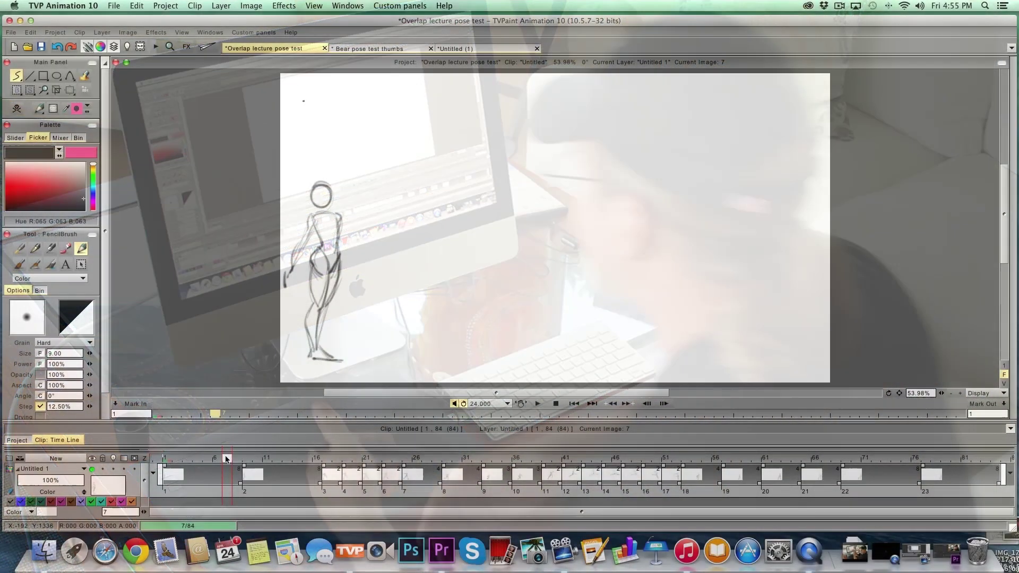
{"action": "left_click_drag", "start_coordinate": [254, 465], "coordinate": [339, 474]}
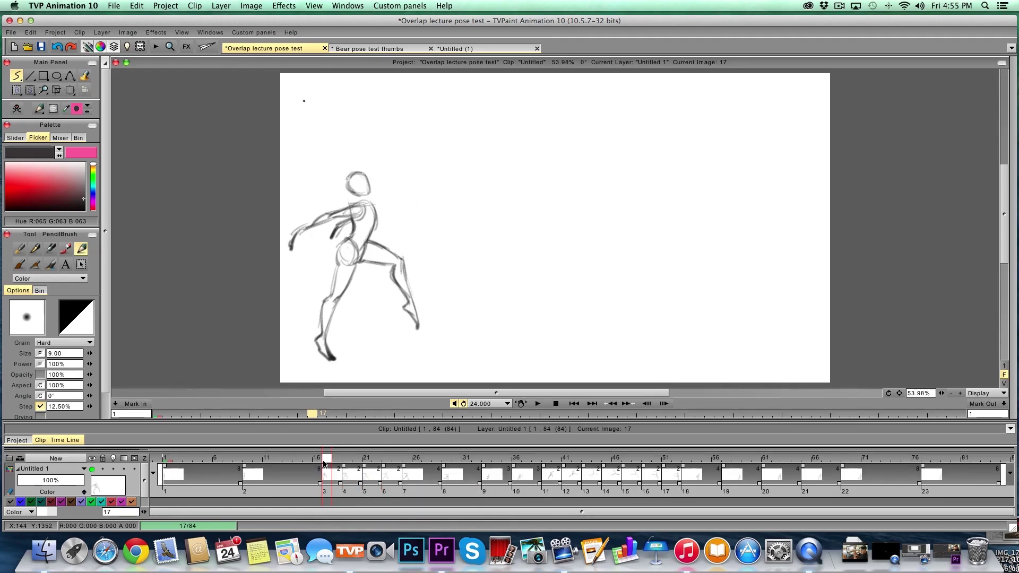
{"action": "left_click_drag", "start_coordinate": [329, 462], "coordinate": [446, 469]}
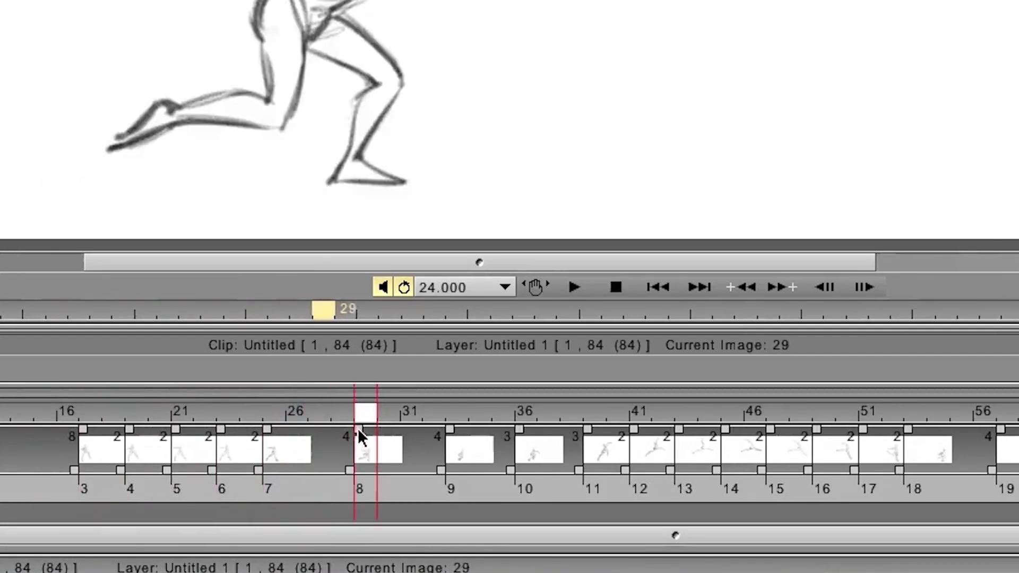
{"action": "left_click_drag", "start_coordinate": [359, 438], "coordinate": [123, 434]}
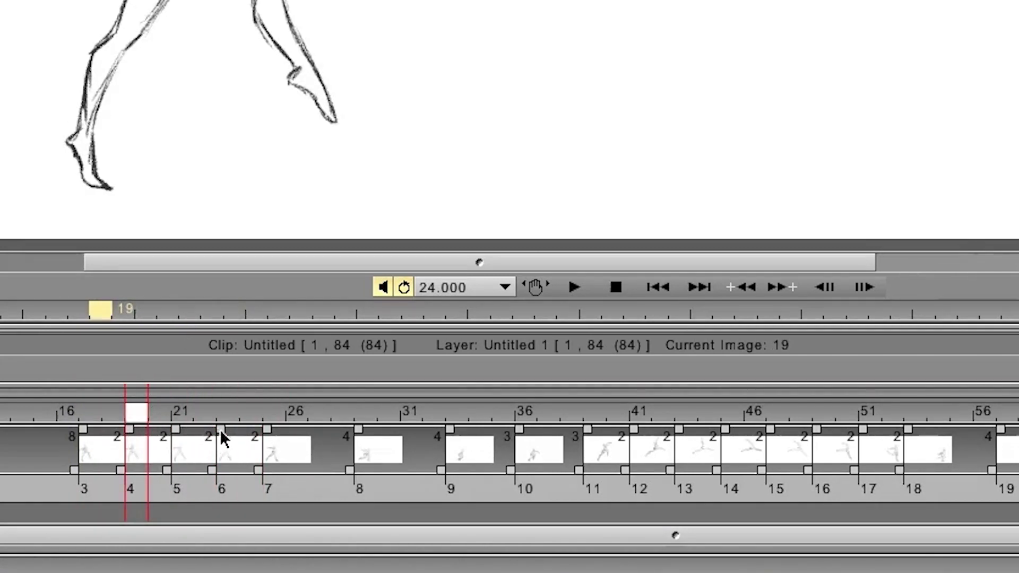
{"action": "left_click_drag", "start_coordinate": [136, 411], "coordinate": [237, 419]}
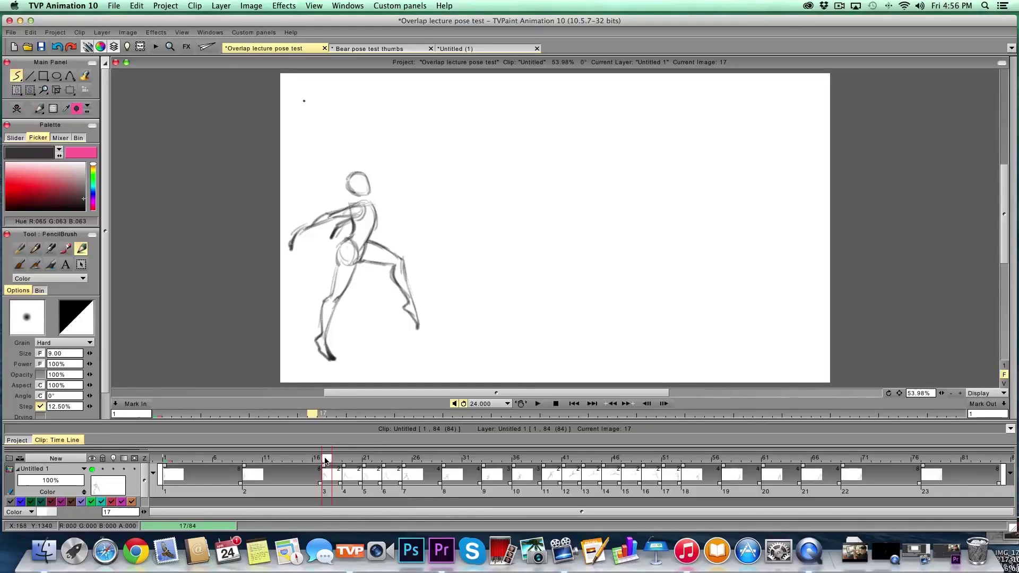
{"action": "mouse_move", "coordinate": [325, 462]}
{"action": "left_mouse_down"}
{"action": "mouse_move", "coordinate": [426, 465]}
{"action": "mouse_move", "coordinate": [342, 468]}
{"action": "mouse_move", "coordinate": [405, 468]}
{"action": "left_mouse_up"}
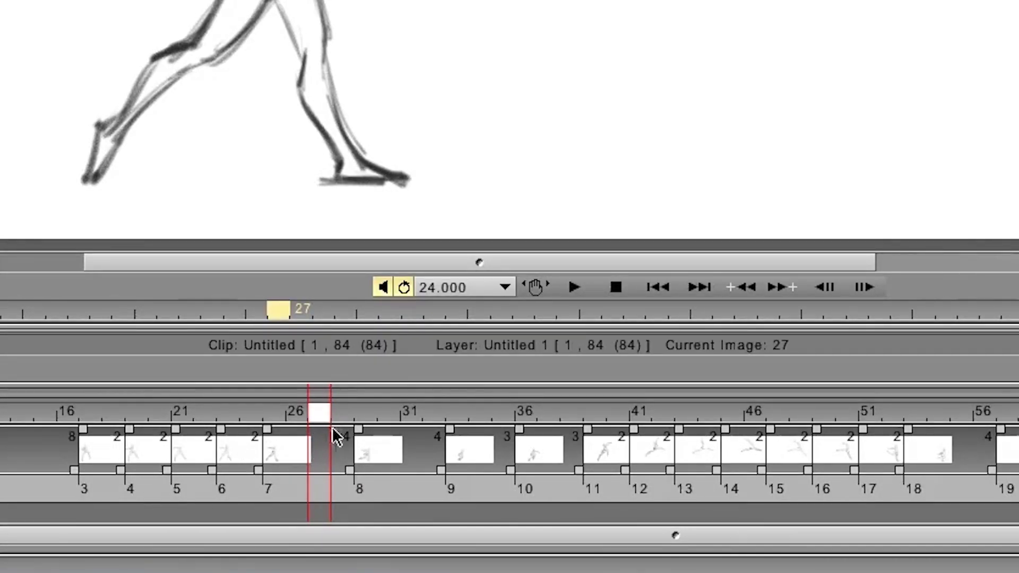
{"action": "mouse_move", "coordinate": [314, 415]}
{"action": "left_mouse_down"}
{"action": "mouse_move", "coordinate": [250, 423]}
{"action": "mouse_move", "coordinate": [322, 427]}
{"action": "mouse_move", "coordinate": [318, 441]}
{"action": "left_mouse_up"}
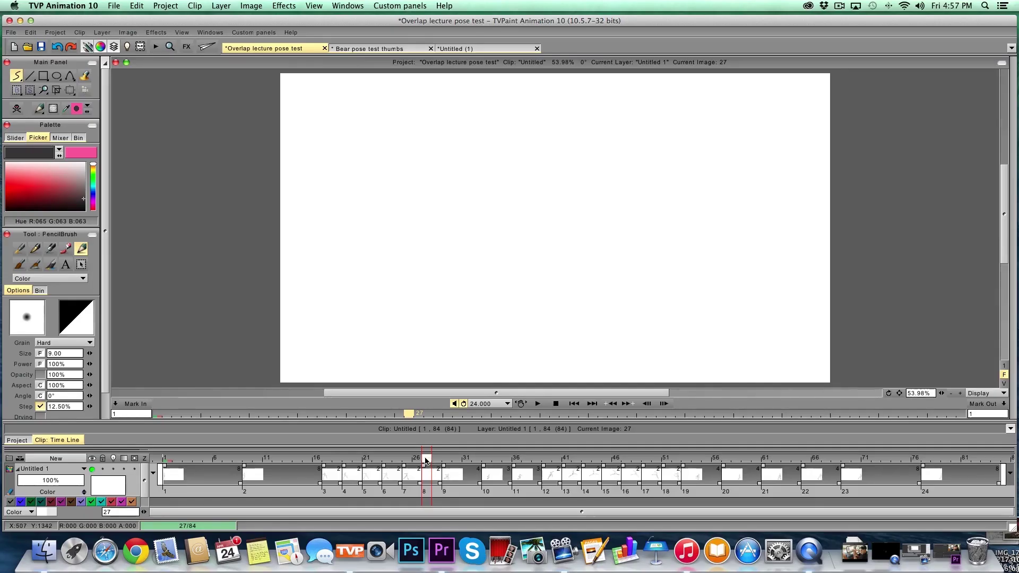
Step: Turn on the layer's light-table onion skins to see poses around empty frame 27
{"action": "mouse_move", "coordinate": [426, 461]}
{"action": "left_mouse_down"}
{"action": "mouse_move", "coordinate": [407, 461]}
{"action": "mouse_move", "coordinate": [448, 461]}
{"action": "mouse_move", "coordinate": [405, 462]}
{"action": "mouse_move", "coordinate": [445, 461]}
{"action": "mouse_move", "coordinate": [405, 462]}
{"action": "mouse_move", "coordinate": [445, 461]}
{"action": "mouse_move", "coordinate": [425, 463]}
{"action": "mouse_move", "coordinate": [417, 471]}
{"action": "mouse_move", "coordinate": [445, 466]}
{"action": "mouse_move", "coordinate": [426, 476]}
{"action": "left_mouse_up"}
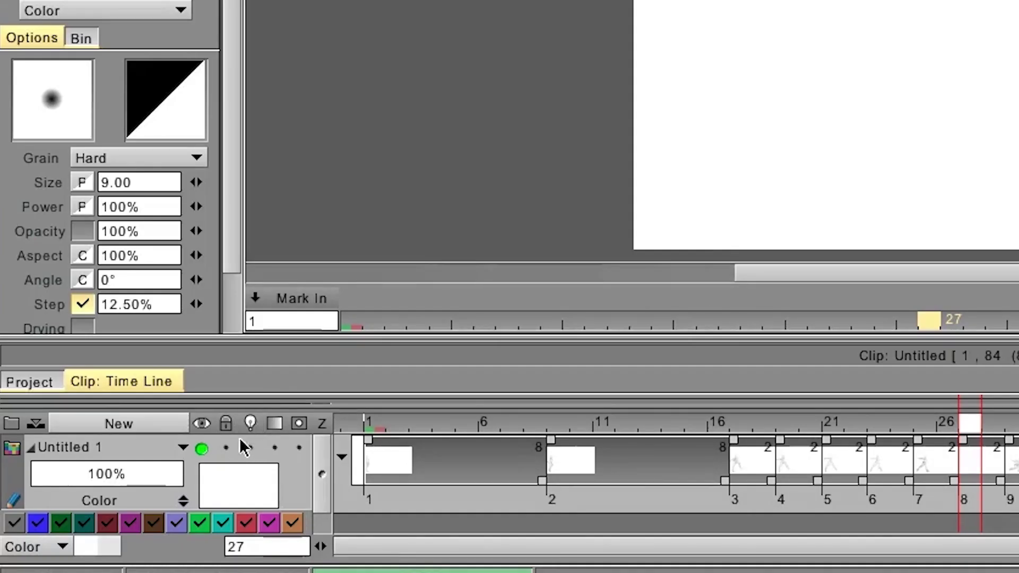
{"action": "left_click", "coordinate": [251, 447]}
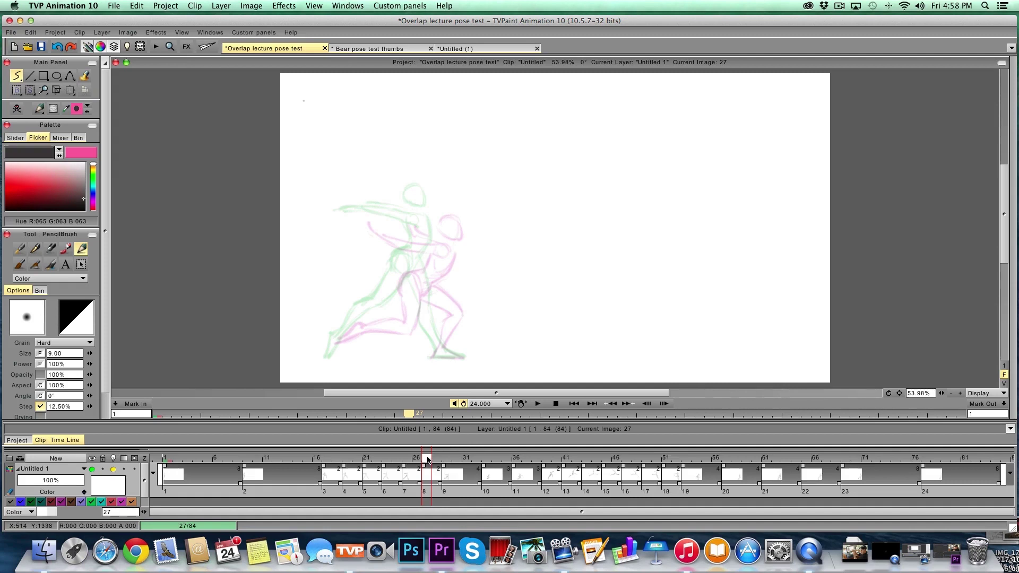
{"action": "mouse_move", "coordinate": [429, 460]}
{"action": "left_mouse_down"}
{"action": "mouse_move", "coordinate": [397, 459]}
{"action": "mouse_move", "coordinate": [467, 471]}
{"action": "mouse_move", "coordinate": [396, 464]}
{"action": "mouse_move", "coordinate": [425, 461]}
{"action": "mouse_move", "coordinate": [417, 458]}
{"action": "left_mouse_up"}
Step: Sketch the head, neck and torso line, and standing leg on frame 27
{"action": "mouse_move", "coordinate": [425, 465]}
{"action": "left_mouse_down"}
{"action": "mouse_move", "coordinate": [398, 467]}
{"action": "mouse_move", "coordinate": [448, 473]}
{"action": "mouse_move", "coordinate": [423, 473]}
{"action": "left_mouse_up"}
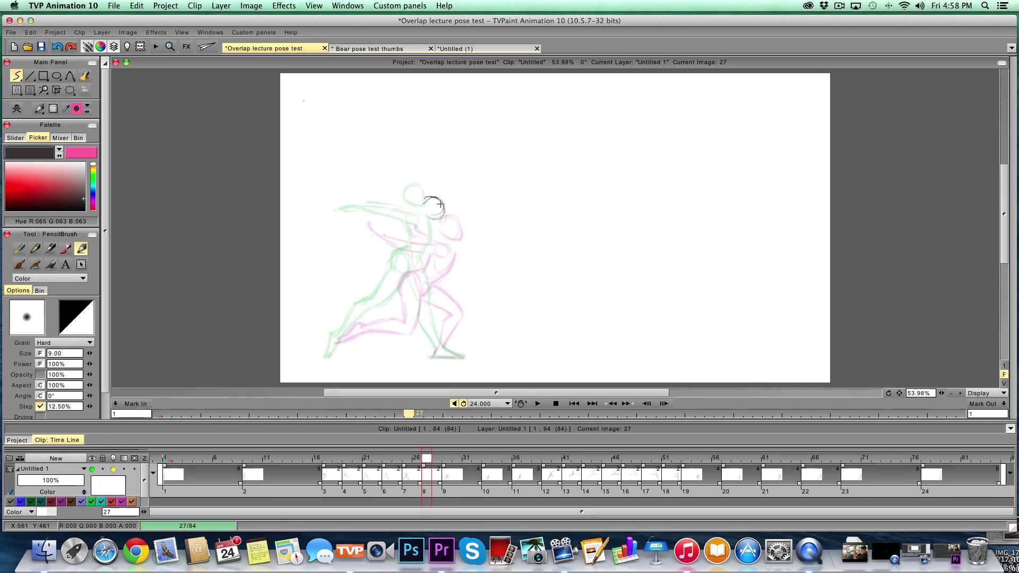
{"action": "mouse_move", "coordinate": [444, 223]}
{"action": "left_mouse_down"}
{"action": "mouse_move", "coordinate": [444, 205]}
{"action": "mouse_move", "coordinate": [432, 222]}
{"action": "mouse_move", "coordinate": [426, 204]}
{"action": "mouse_move", "coordinate": [439, 199]}
{"action": "mouse_move", "coordinate": [423, 211]}
{"action": "left_mouse_up"}
{"action": "mouse_move", "coordinate": [441, 228]}
{"action": "left_mouse_down"}
{"action": "mouse_move", "coordinate": [417, 277]}
{"action": "mouse_move", "coordinate": [418, 239]}
{"action": "mouse_move", "coordinate": [437, 229]}
{"action": "mouse_move", "coordinate": [422, 227]}
{"action": "mouse_move", "coordinate": [416, 255]}
{"action": "mouse_move", "coordinate": [394, 279]}
{"action": "mouse_move", "coordinate": [430, 268]}
{"action": "mouse_move", "coordinate": [413, 279]}
{"action": "mouse_move", "coordinate": [399, 281]}
{"action": "mouse_move", "coordinate": [443, 243]}
{"action": "left_mouse_up"}
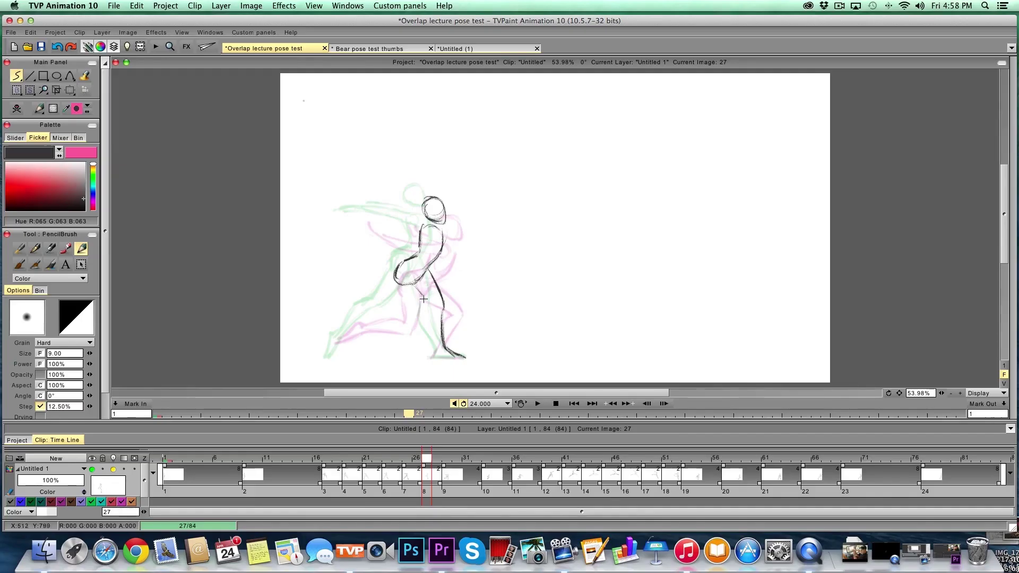
{"action": "mouse_move", "coordinate": [417, 287]}
{"action": "left_mouse_down"}
{"action": "mouse_move", "coordinate": [431, 306]}
{"action": "mouse_move", "coordinate": [433, 358]}
{"action": "left_mouse_up"}
Step: Compare frame 27 against frame 26, then add a stroke at the figure's hip
{"action": "key", "text": "Left"}
{"action": "key", "text": "Right"}
{"action": "key", "text": "Left"}
{"action": "key", "text": "Right"}
{"action": "key", "text": "Left"}
{"action": "key", "text": "Right"}
{"action": "key", "text": "Right"}
{"action": "key", "text": "Left"}
{"action": "key", "text": "Left"}
{"action": "key", "text": "Right"}
{"action": "key", "text": "Left"}
{"action": "key", "text": "Right"}
{"action": "key", "text": "Left"}
{"action": "key", "text": "Right"}
{"action": "key", "text": "Left"}
{"action": "key", "text": "Right"}
{"action": "mouse_move", "coordinate": [402, 268]}
{"action": "left_mouse_down"}
{"action": "mouse_move", "coordinate": [406, 305]}
{"action": "mouse_move", "coordinate": [421, 258]}
{"action": "mouse_move", "coordinate": [401, 315]}
{"action": "mouse_move", "coordinate": [417, 281]}
{"action": "mouse_move", "coordinate": [401, 312]}
{"action": "mouse_move", "coordinate": [346, 335]}
{"action": "left_mouse_up"}
Step: Extend the trailing leg down to the foot and check it against the neighbouring frame
{"action": "mouse_move", "coordinate": [357, 330]}
{"action": "left_mouse_down"}
{"action": "mouse_move", "coordinate": [339, 342]}
{"action": "mouse_move", "coordinate": [346, 322]}
{"action": "mouse_move", "coordinate": [332, 337]}
{"action": "mouse_move", "coordinate": [345, 338]}
{"action": "left_mouse_up"}
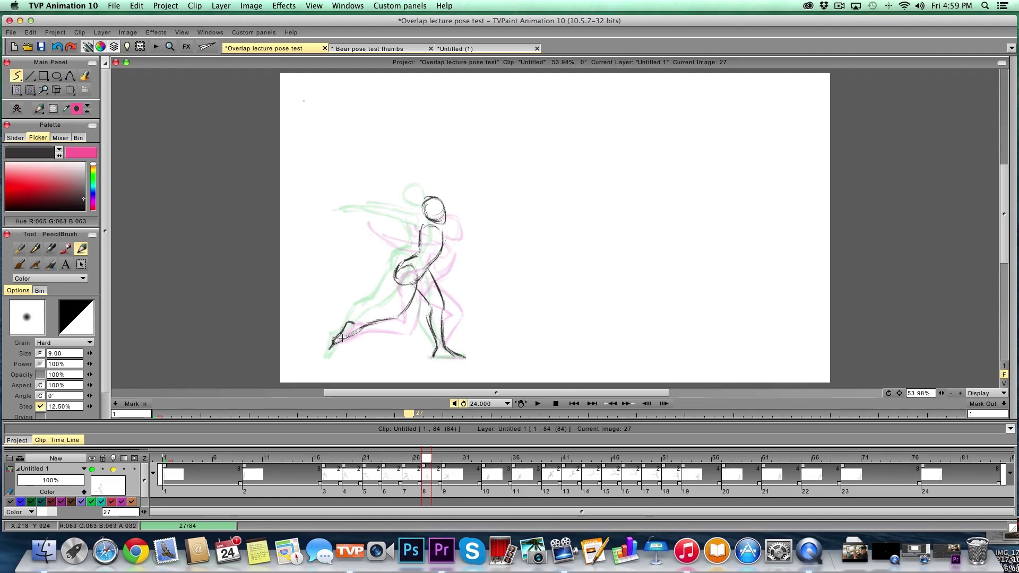
{"action": "key", "text": "Left"}
{"action": "key", "text": "Right"}
{"action": "key", "text": "Left"}
{"action": "key", "text": "Right"}
Step: Draw the outstretched arm on frame 27, then insert a blank drawing at frame 31
{"action": "mouse_move", "coordinate": [422, 236]}
{"action": "left_mouse_down"}
{"action": "mouse_move", "coordinate": [360, 216]}
{"action": "mouse_move", "coordinate": [369, 223]}
{"action": "left_mouse_up"}
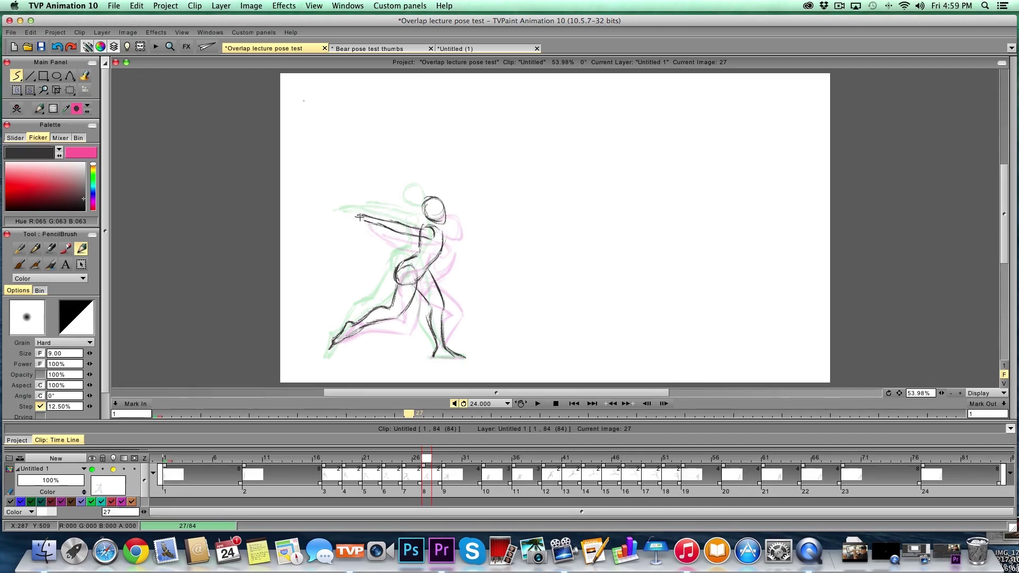
{"action": "left_click_drag", "start_coordinate": [356, 215], "coordinate": [353, 214]}
{"action": "key", "text": "Left"}
{"action": "key", "text": "Right"}
{"action": "key", "text": "Left"}
{"action": "key", "text": "Right"}
{"action": "key", "text": "Left"}
{"action": "key", "text": "Right"}
{"action": "key", "text": "Left"}
{"action": "key", "text": "Right"}
{"action": "key", "text": "Left"}
{"action": "key", "text": "Right"}
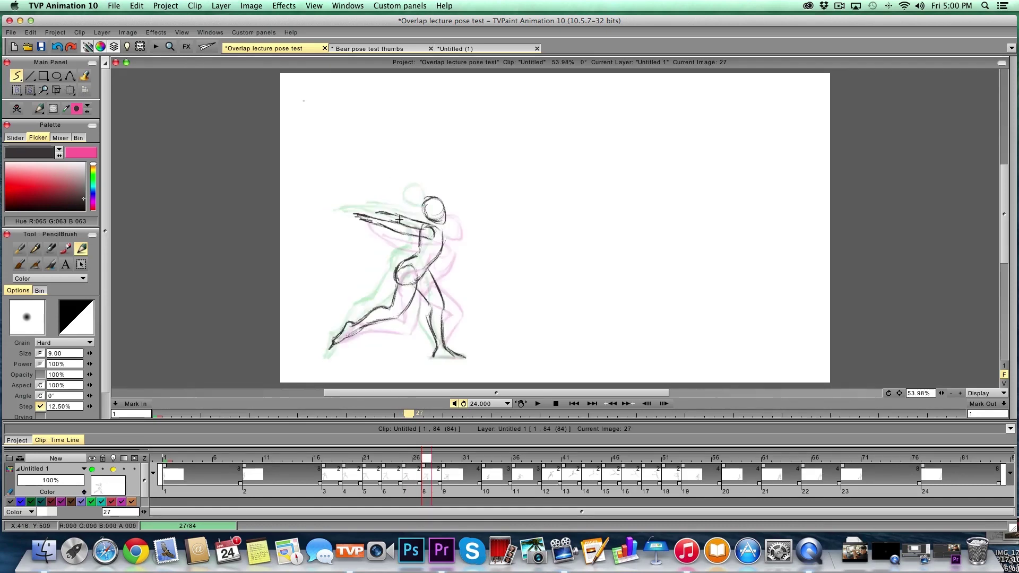
{"action": "mouse_move", "coordinate": [426, 458]}
{"action": "left_mouse_down"}
{"action": "mouse_move", "coordinate": [455, 458]}
{"action": "mouse_move", "coordinate": [399, 459]}
{"action": "mouse_move", "coordinate": [455, 459]}
{"action": "mouse_move", "coordinate": [379, 463]}
{"action": "mouse_move", "coordinate": [465, 461]}
{"action": "left_mouse_up"}
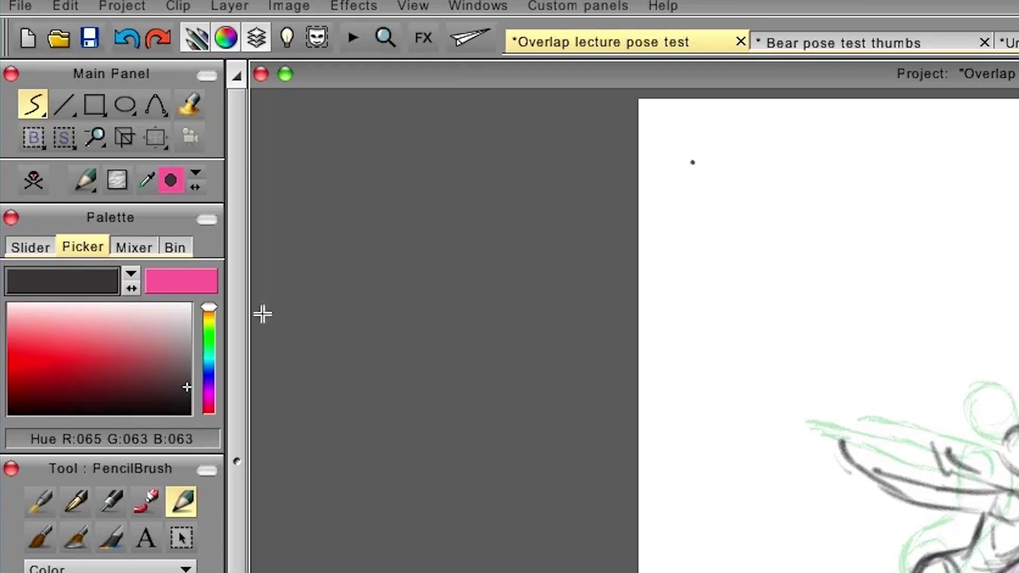
{"action": "left_click", "coordinate": [33, 182]}
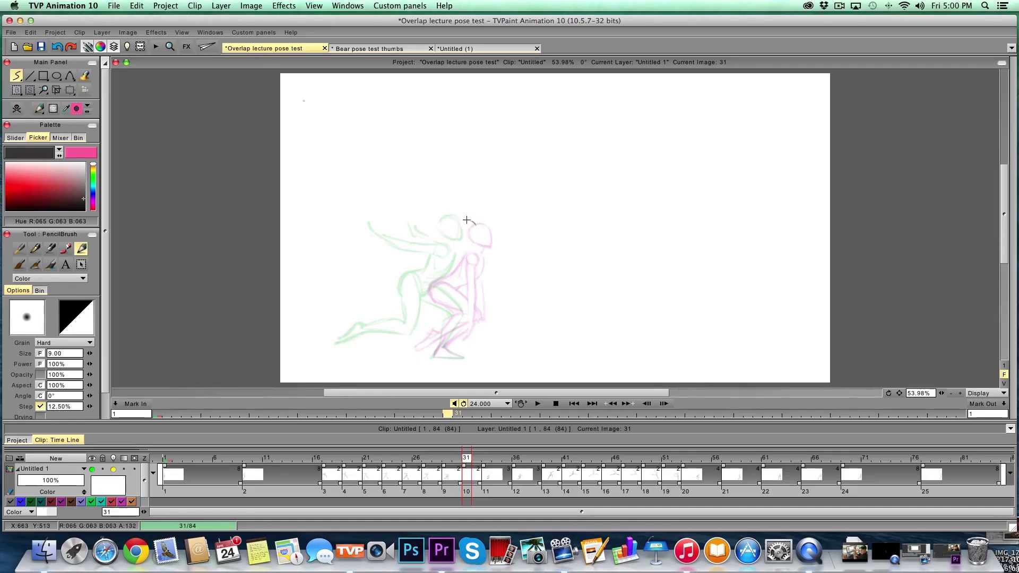
Step: Sketch the head and neck of the crouching figure on frame 31
{"action": "left_click_drag", "start_coordinate": [466, 220], "coordinate": [458, 221]}
{"action": "left_click_drag", "start_coordinate": [467, 219], "coordinate": [468, 244]}
{"action": "mouse_move", "coordinate": [450, 252]}
{"action": "left_mouse_down"}
{"action": "mouse_move", "coordinate": [415, 295]}
{"action": "mouse_move", "coordinate": [441, 265]}
{"action": "mouse_move", "coordinate": [466, 265]}
{"action": "mouse_move", "coordinate": [434, 295]}
{"action": "mouse_move", "coordinate": [444, 286]}
{"action": "left_mouse_up"}
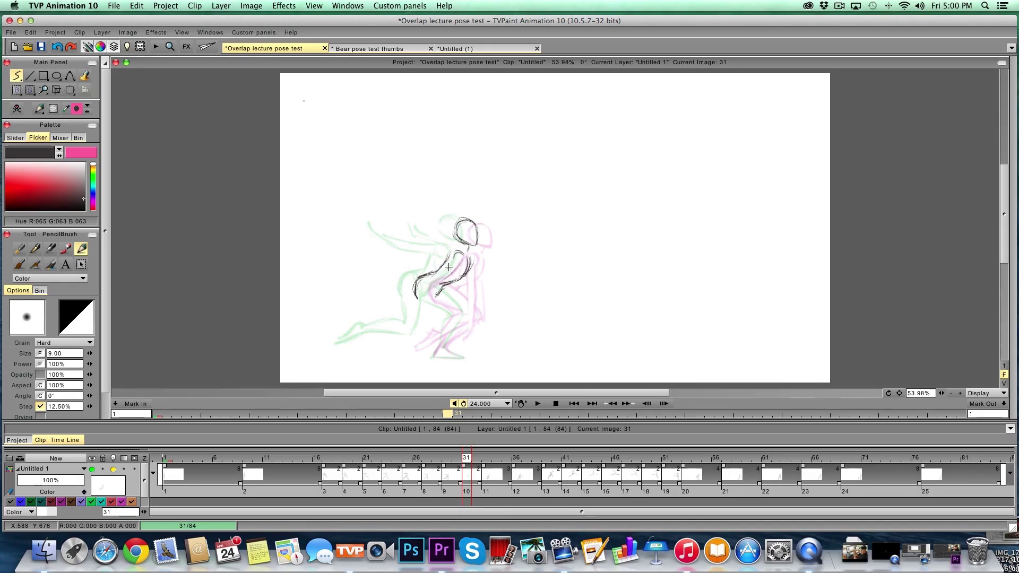
{"action": "mouse_move", "coordinate": [462, 457]}
{"action": "left_mouse_down"}
{"action": "mouse_move", "coordinate": [444, 461]}
{"action": "mouse_move", "coordinate": [484, 460]}
{"action": "mouse_move", "coordinate": [451, 465]}
{"action": "mouse_move", "coordinate": [484, 460]}
{"action": "mouse_move", "coordinate": [467, 461]}
{"action": "left_mouse_up"}
Step: Draw the torso lines, undoing the sweeping line-of-action stroke with Ctrl+Z
{"action": "left_click_drag", "start_coordinate": [447, 274], "coordinate": [401, 308]}
{"action": "mouse_move", "coordinate": [455, 250]}
{"action": "left_mouse_down"}
{"action": "mouse_move", "coordinate": [434, 280]}
{"action": "mouse_move", "coordinate": [377, 310]}
{"action": "left_mouse_up"}
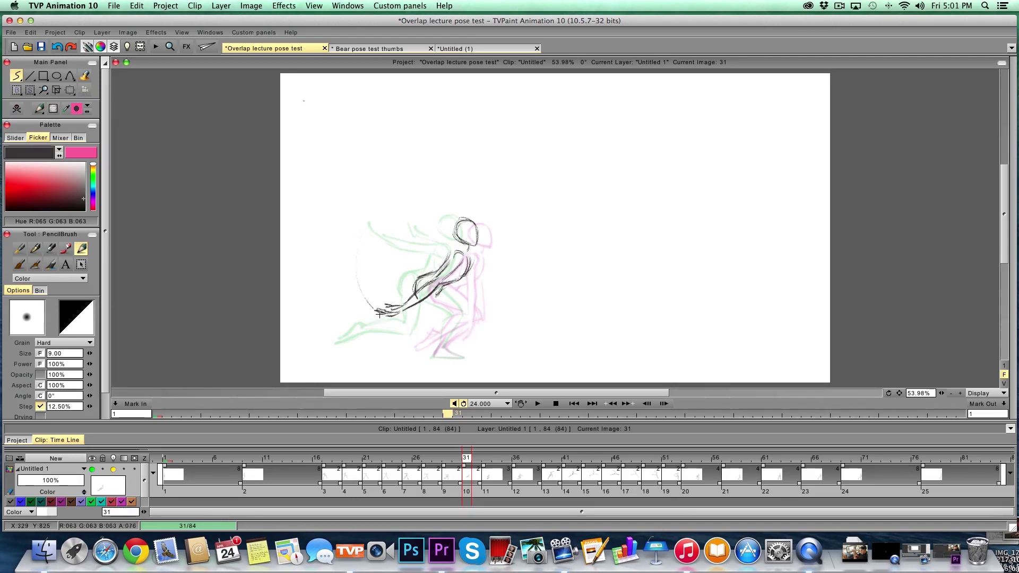
{"action": "mouse_move", "coordinate": [380, 313]}
{"action": "left_mouse_down"}
{"action": "mouse_move", "coordinate": [473, 333]}
{"action": "mouse_move", "coordinate": [428, 335]}
{"action": "mouse_move", "coordinate": [382, 319]}
{"action": "mouse_move", "coordinate": [355, 278]}
{"action": "left_mouse_up"}
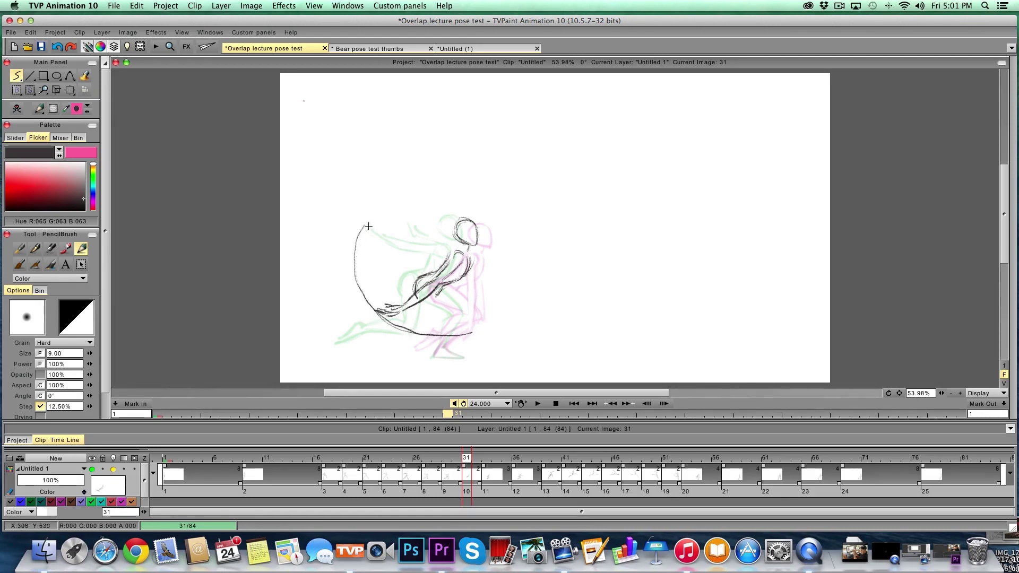
{"action": "key", "text": "ctrl+z"}
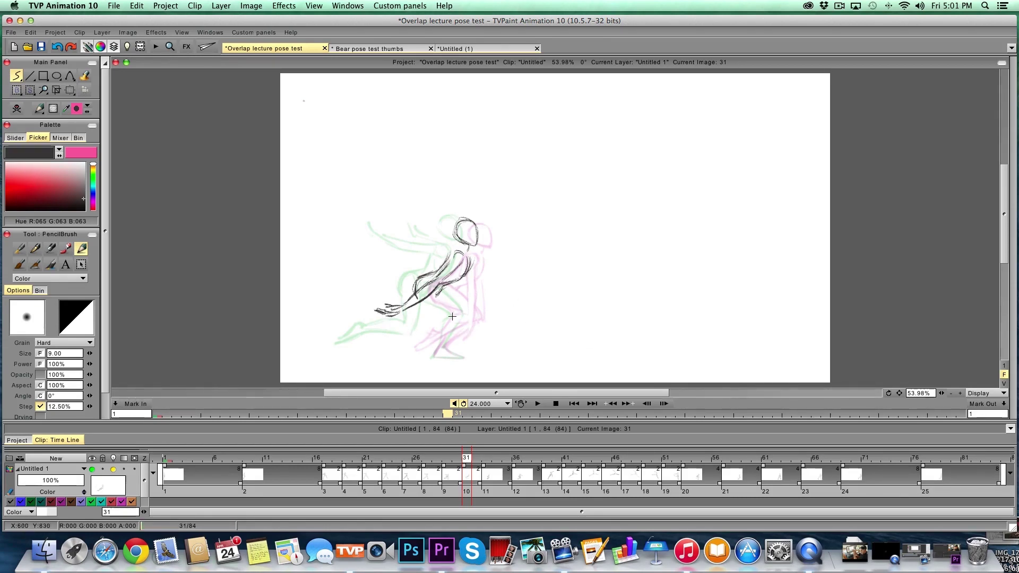
{"action": "key", "text": "Left"}
{"action": "key", "text": "Right"}
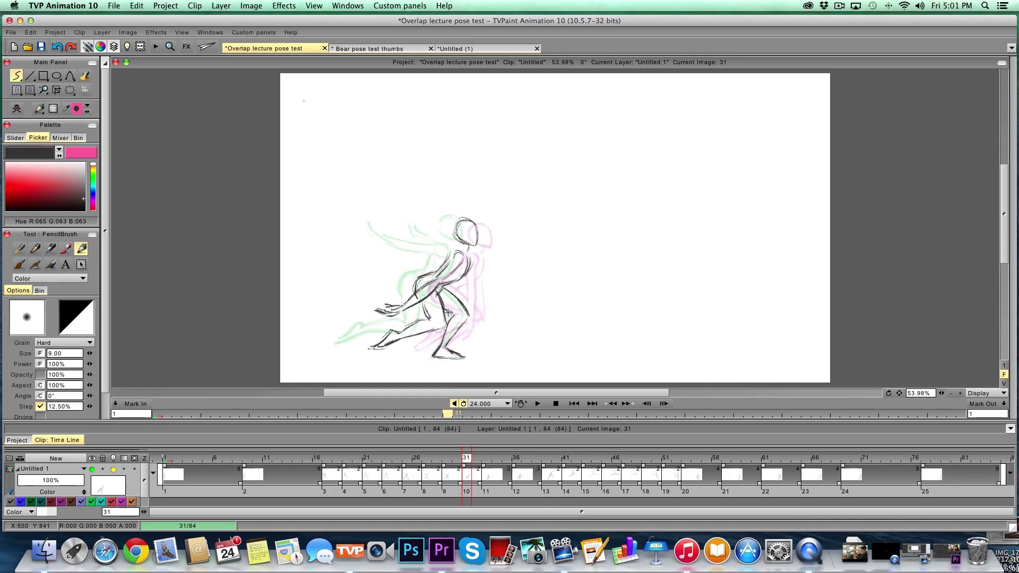
Step: Review frames 30 to 36 around frame 31, then play the 84-image clip at 24 fps
{"action": "key", "text": "Left"}
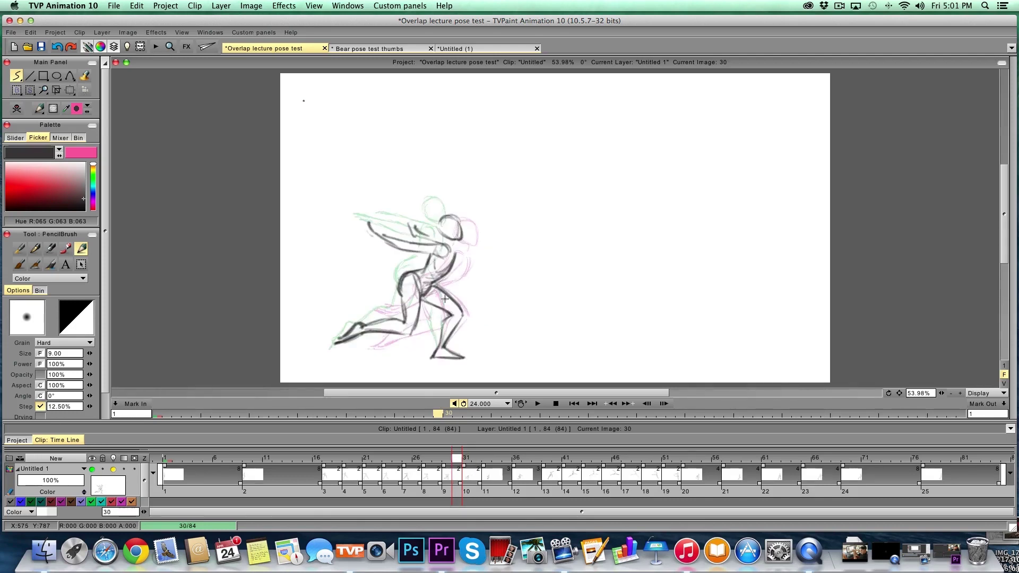
{"action": "key", "text": "Right"}
{"action": "key", "text": "Left"}
{"action": "key", "text": "Right"}
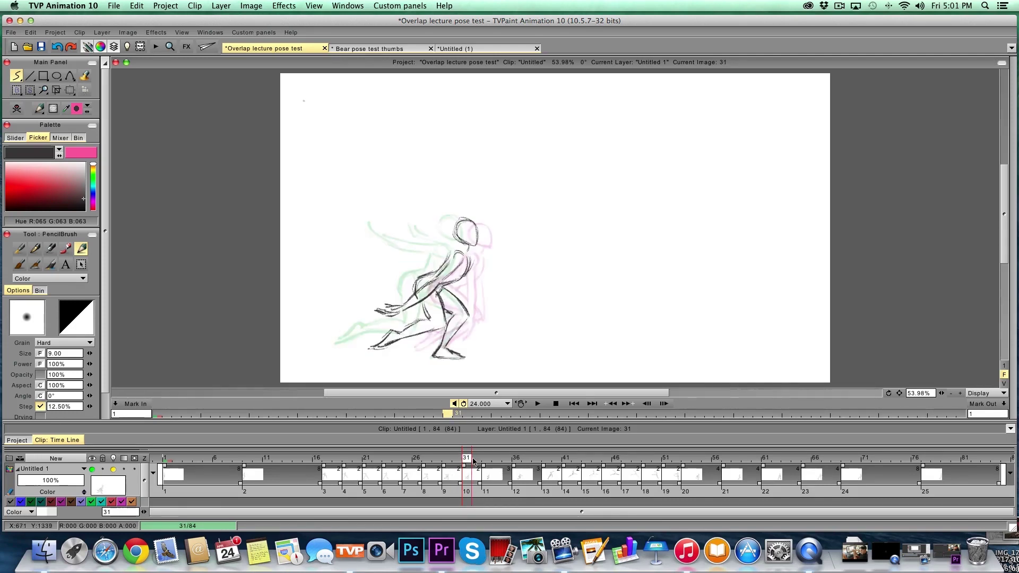
{"action": "mouse_move", "coordinate": [474, 461]}
{"action": "left_mouse_down"}
{"action": "mouse_move", "coordinate": [398, 461]}
{"action": "mouse_move", "coordinate": [497, 461]}
{"action": "mouse_move", "coordinate": [393, 461]}
{"action": "mouse_move", "coordinate": [410, 450]}
{"action": "mouse_move", "coordinate": [496, 451]}
{"action": "mouse_move", "coordinate": [357, 455]}
{"action": "mouse_move", "coordinate": [497, 446]}
{"action": "mouse_move", "coordinate": [382, 456]}
{"action": "mouse_move", "coordinate": [507, 456]}
{"action": "mouse_move", "coordinate": [370, 448]}
{"action": "mouse_move", "coordinate": [457, 450]}
{"action": "left_mouse_up"}
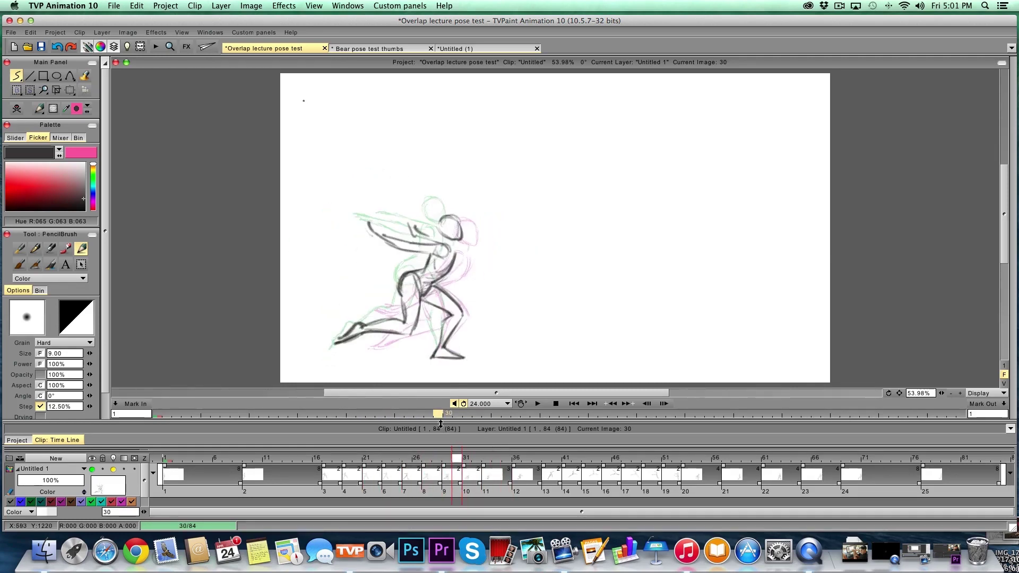
{"action": "left_click_drag", "start_coordinate": [456, 462], "coordinate": [370, 457]}
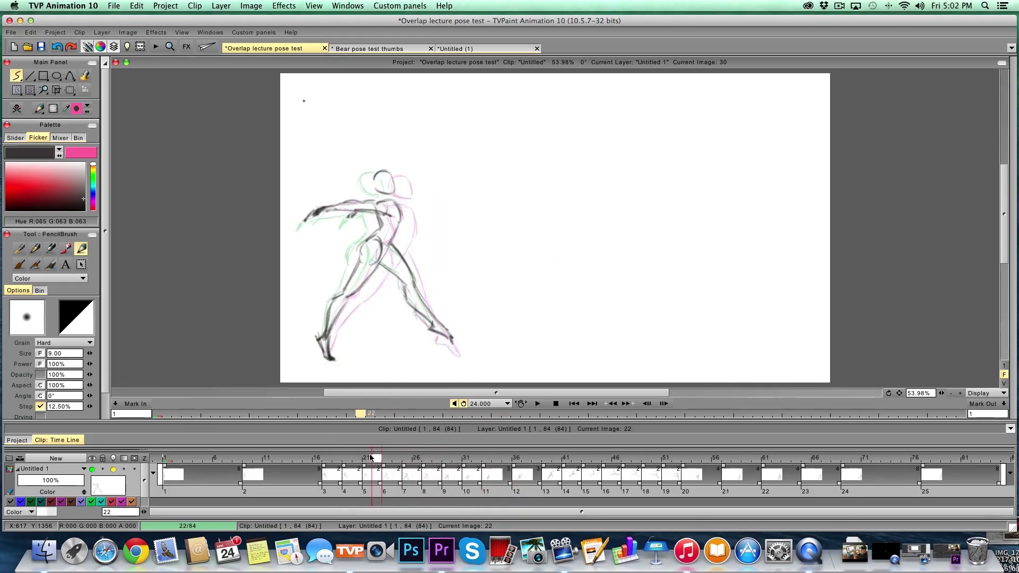
{"action": "left_click", "coordinate": [538, 404]}
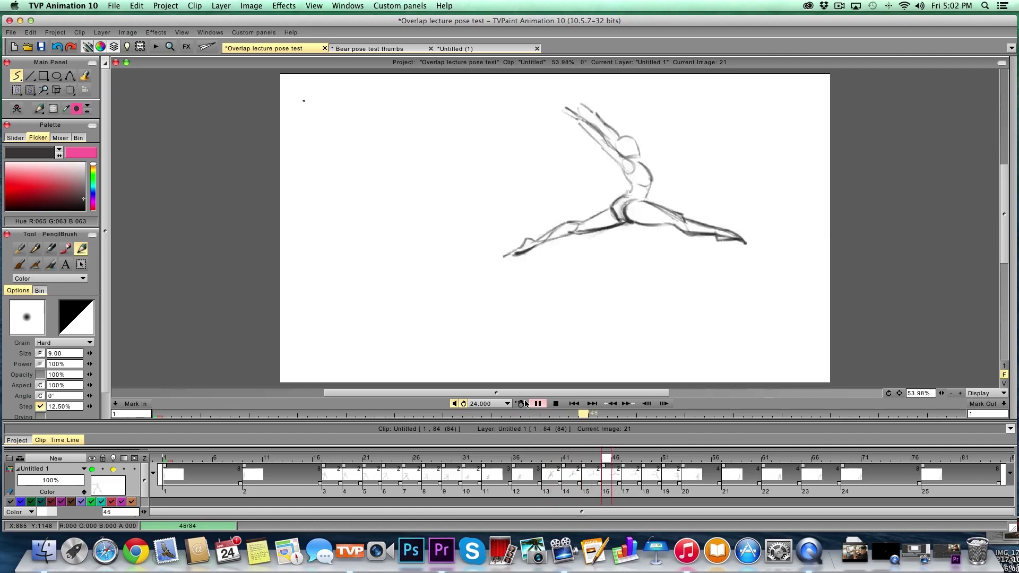